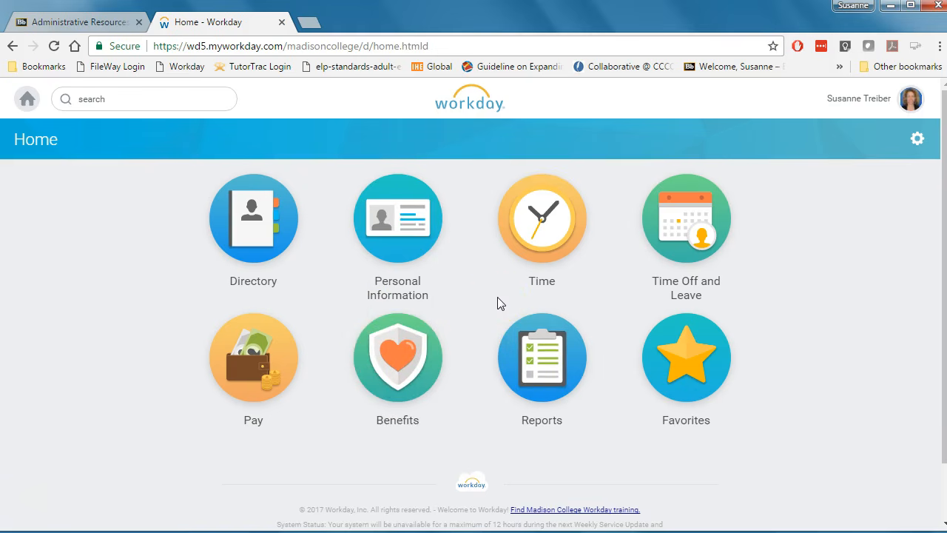
# Open Time and start entering time for this week.
pyautogui.click(535, 224)
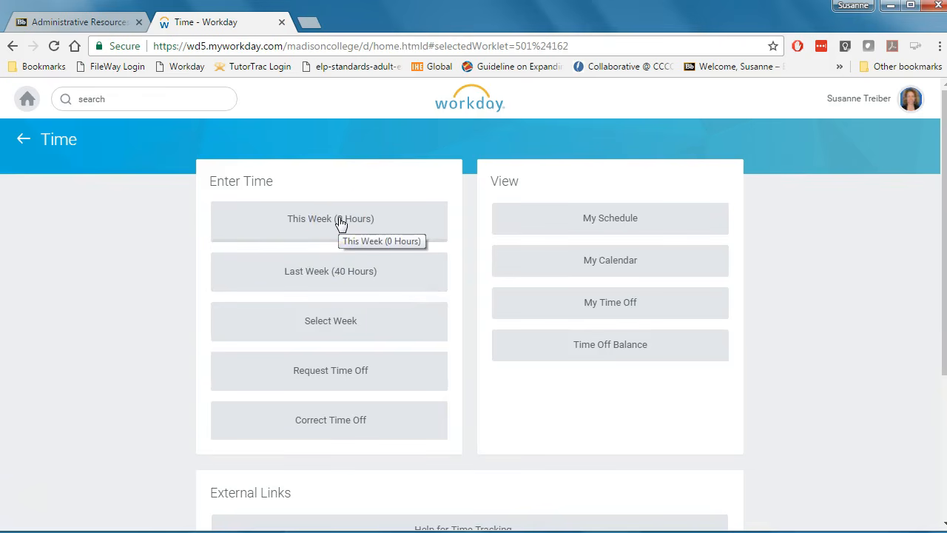
pyautogui.click(363, 272)
pyautogui.click(347, 219)
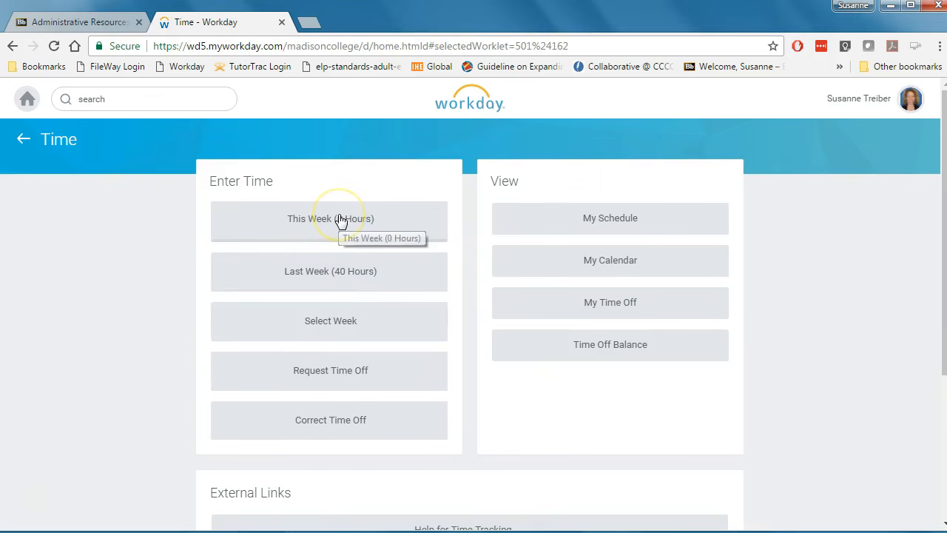
pyautogui.click(340, 219)
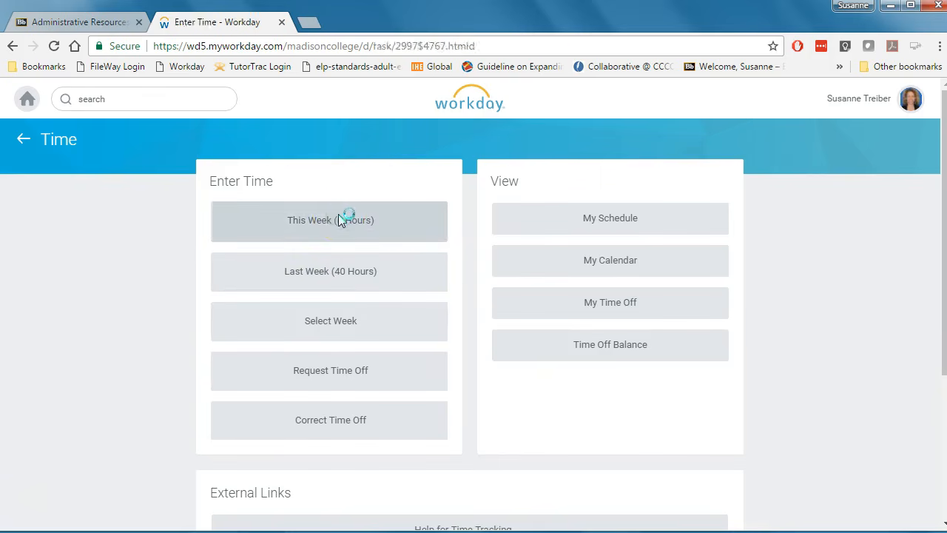
pyautogui.click(373, 409)
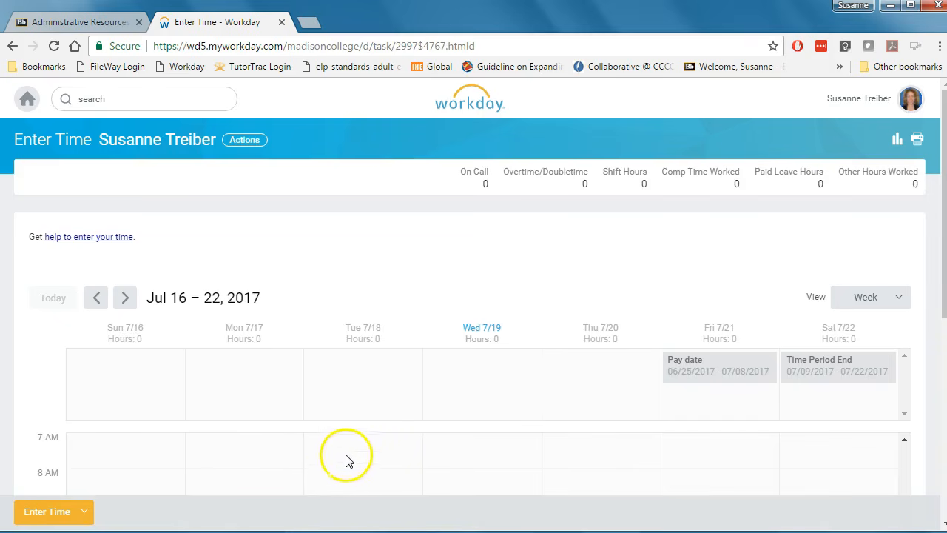
# Create a time block on Tuesday 7/18 at 10 AM and set its time type to Hours Worked.
pyautogui.scroll(-2, 361, 462)
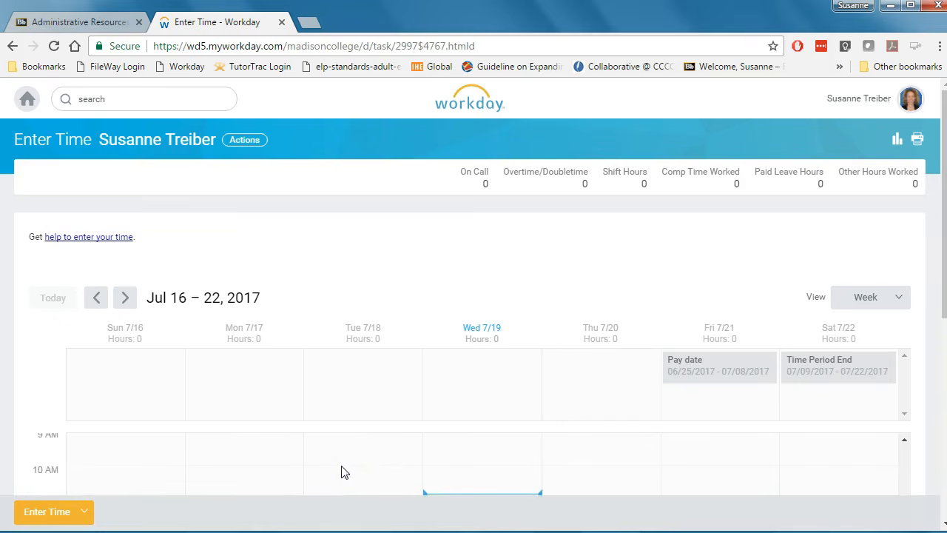
pyautogui.click(342, 472)
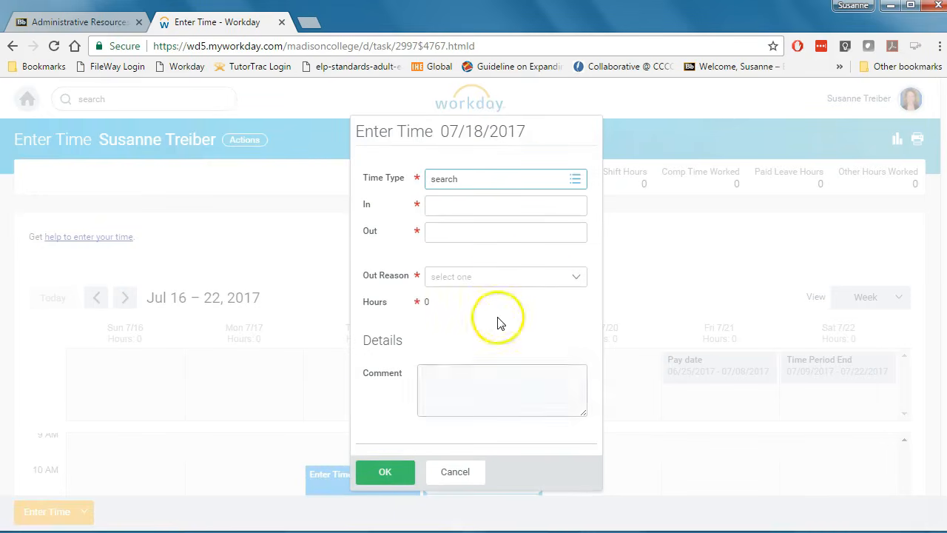
pyautogui.click(576, 181)
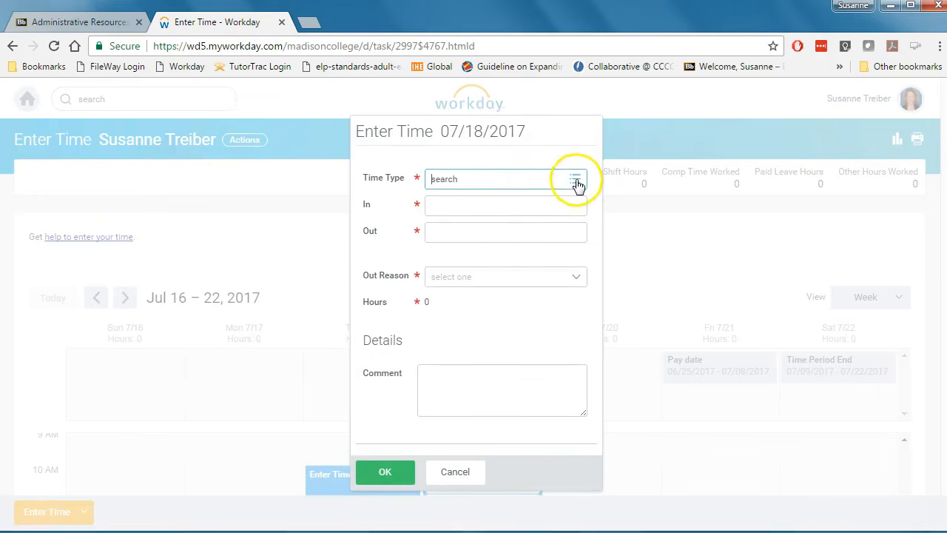
pyautogui.click(576, 181)
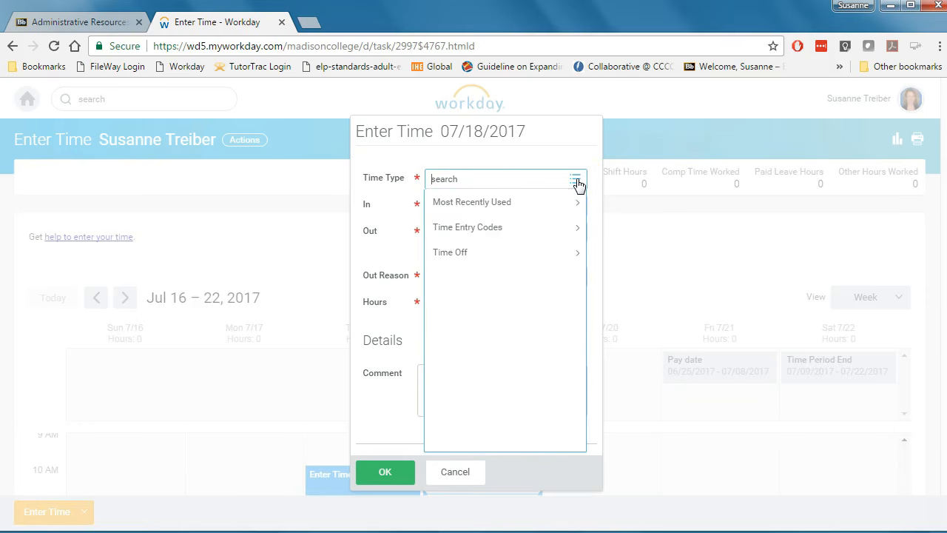
pyautogui.click(489, 227)
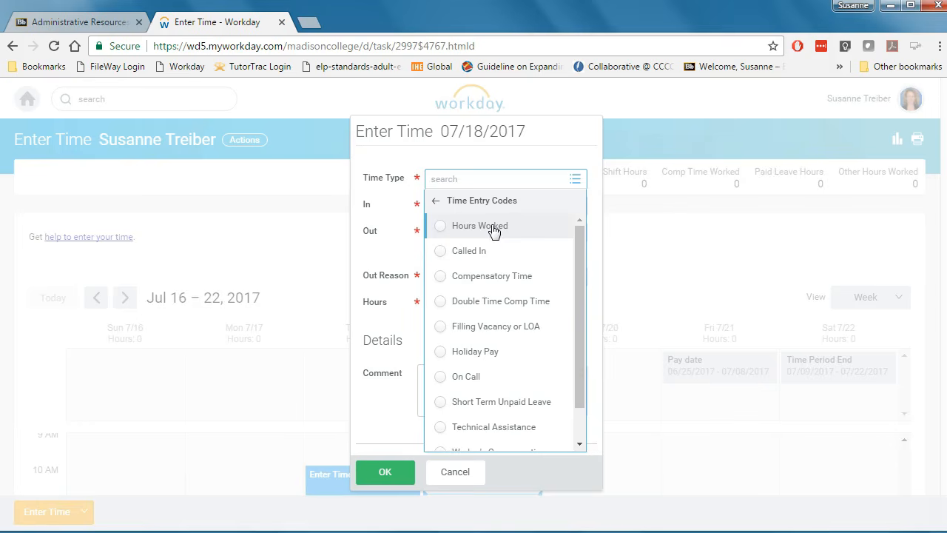
pyautogui.click(494, 227)
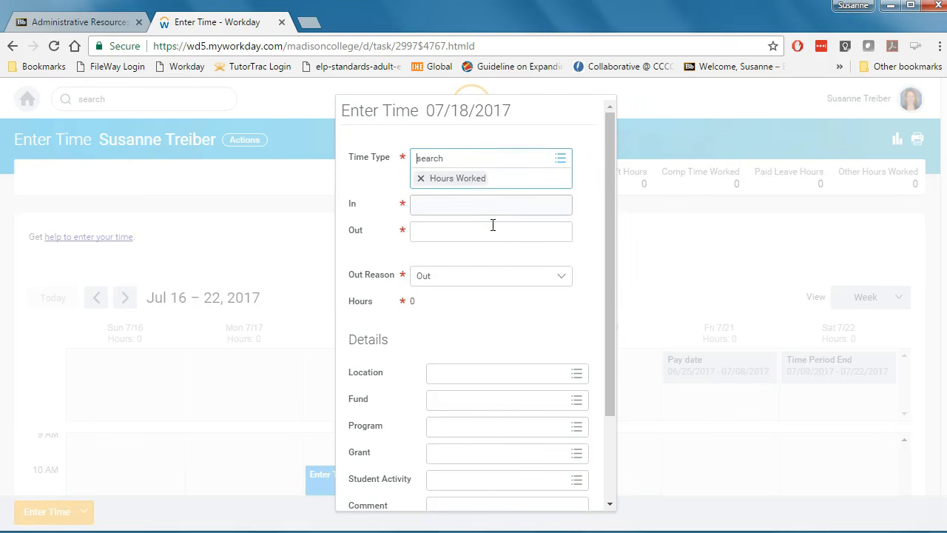
# Set the In time to 10 am and the Out time to 2 pm.
pyautogui.click(438, 203)
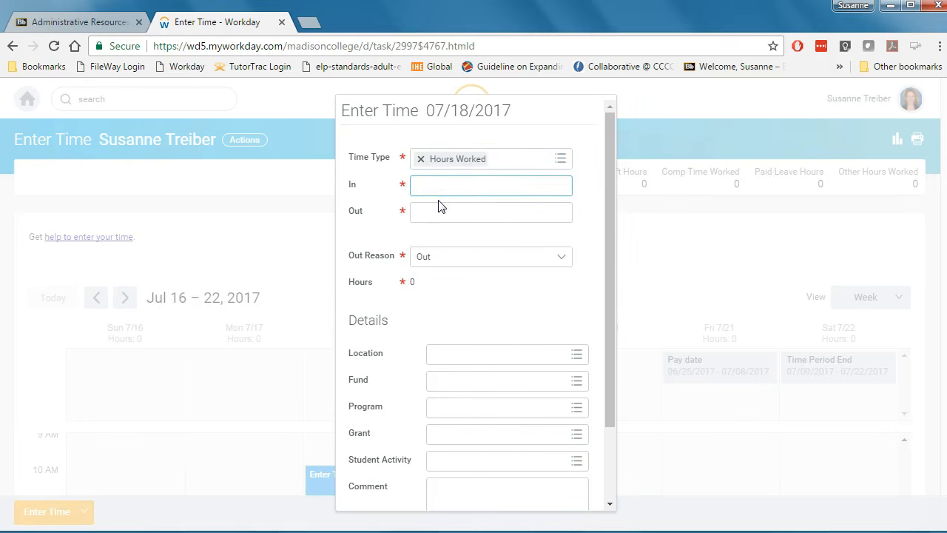
pyautogui.write('10 am')
pyautogui.press('Tab')
pyautogui.write('2 pm')
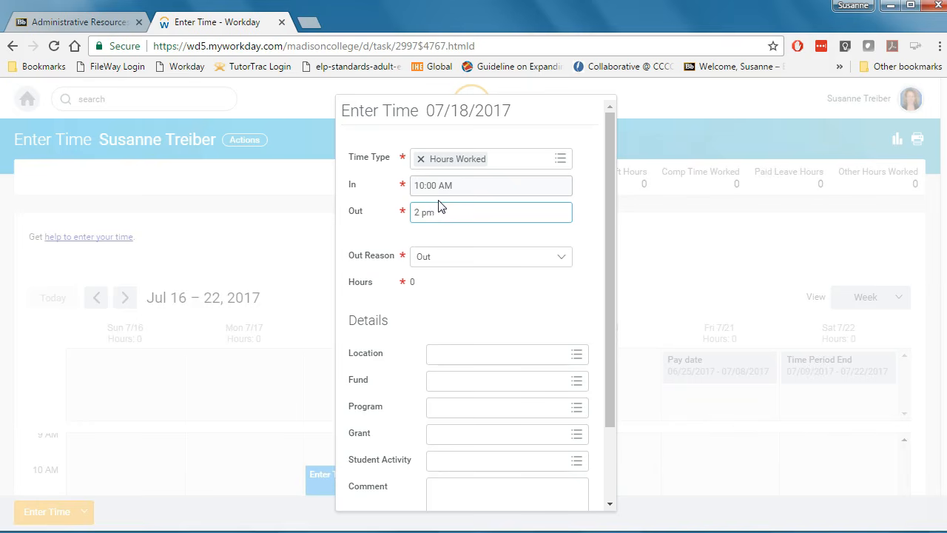
pyautogui.press('Tab')
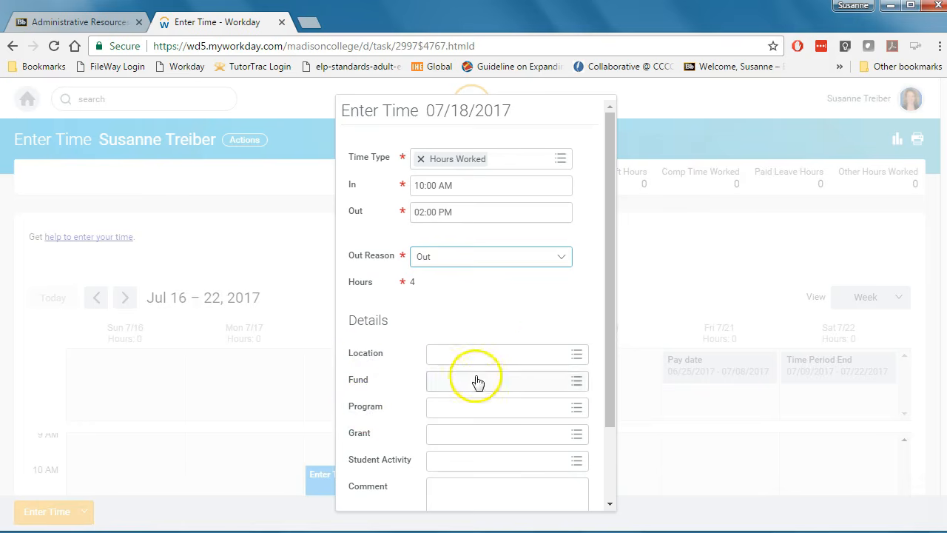
# Choose Truax Main Building as the location from the Location list.
pyautogui.click(576, 355)
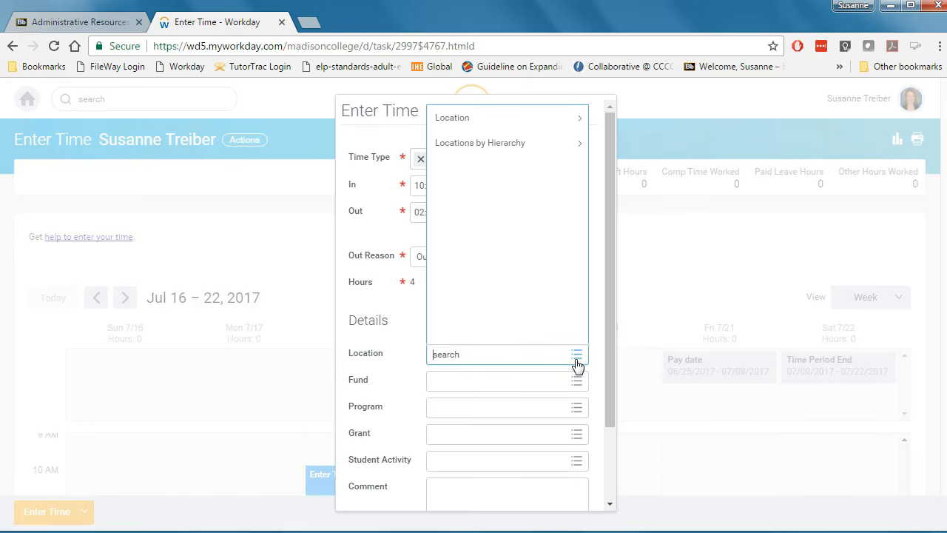
pyautogui.click(521, 120)
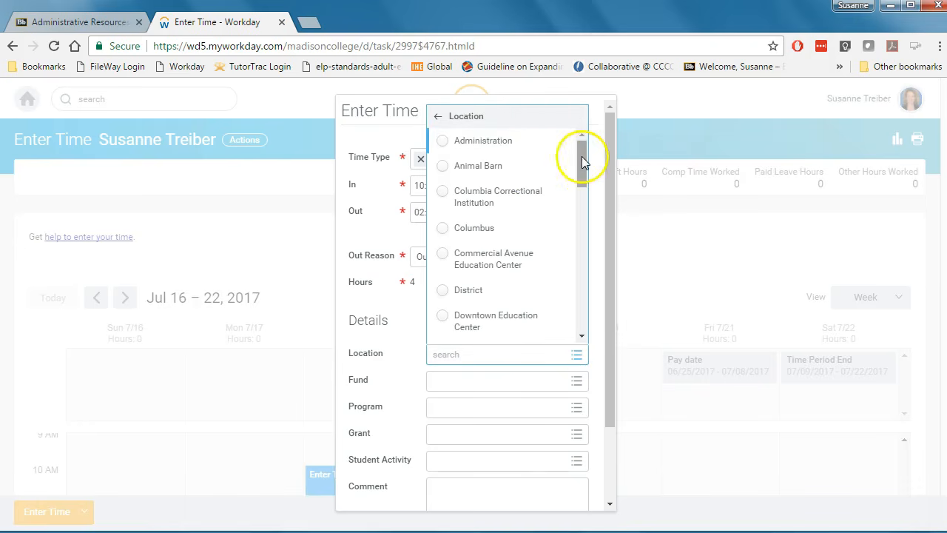
pyautogui.moveTo(581, 156); pyautogui.dragTo(580, 282)
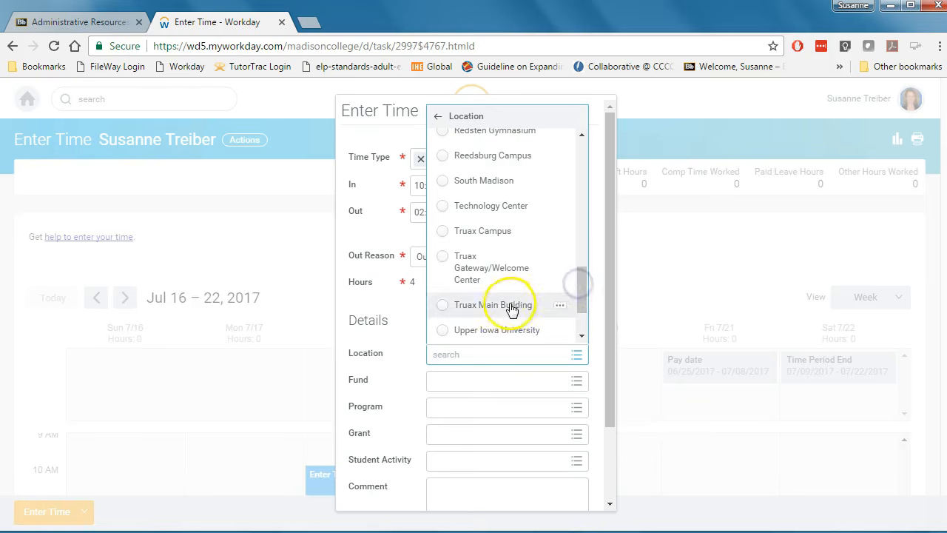
pyautogui.click(510, 307)
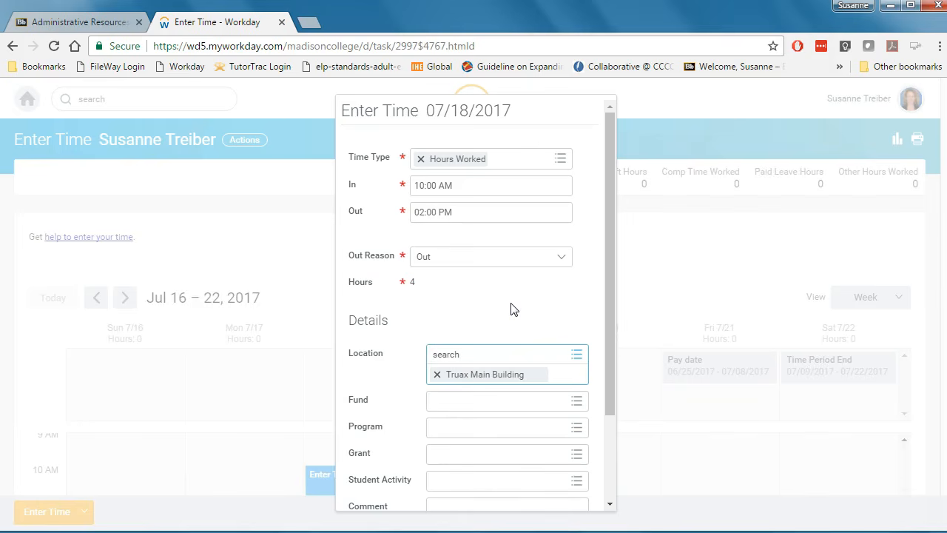
# Set the Fund to 100 General Fund.
pyautogui.click(575, 402)
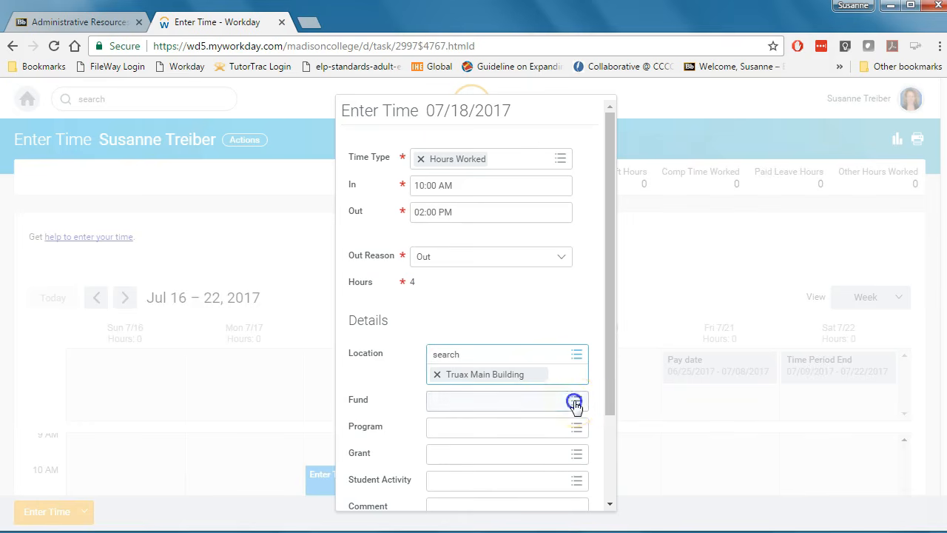
pyautogui.click(460, 127)
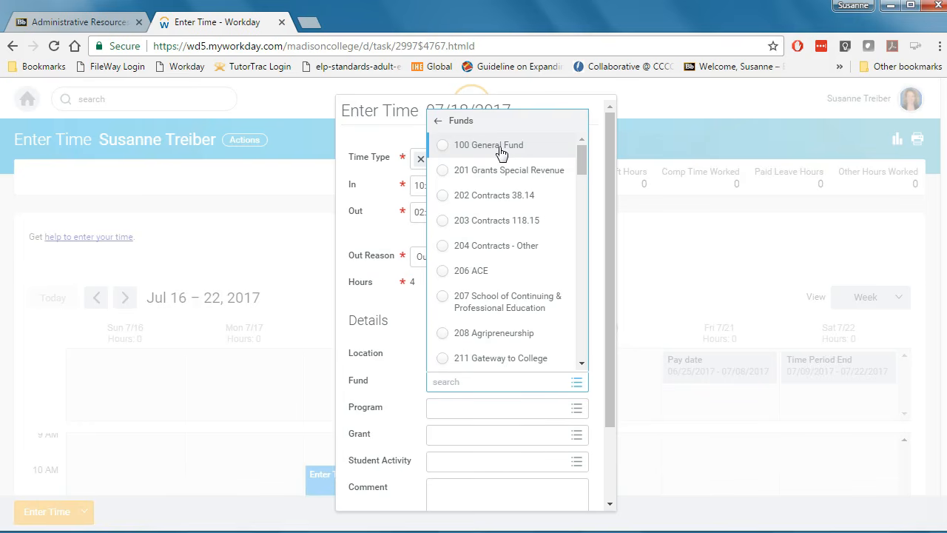
pyautogui.click(500, 151)
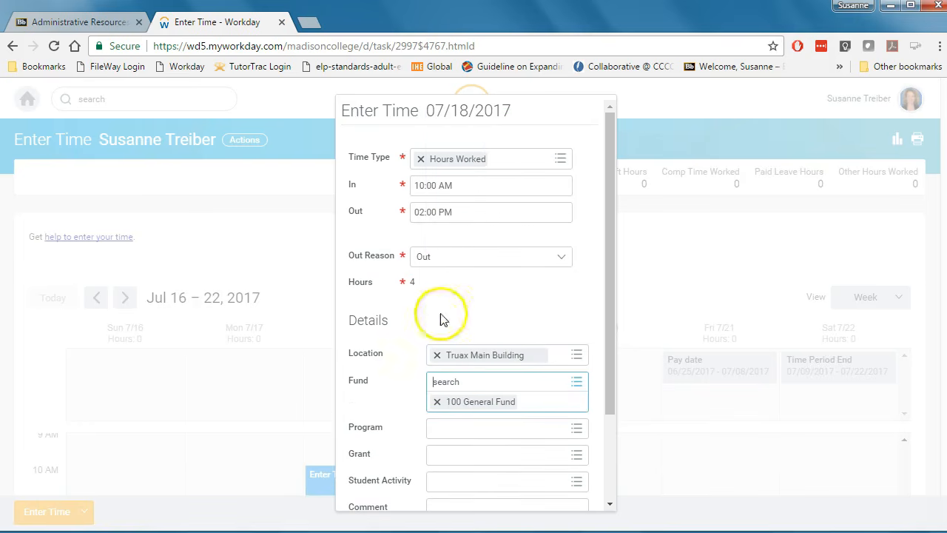
# Search for Writing Center in Program and select P93830 Writing Center.
pyautogui.click(575, 439)
pyautogui.write('Writing Center')
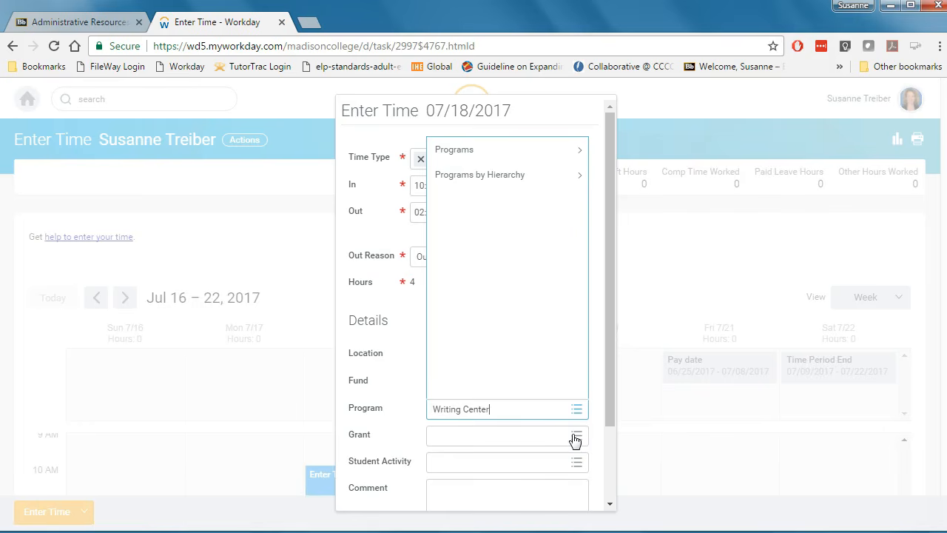
pyautogui.press('Return')
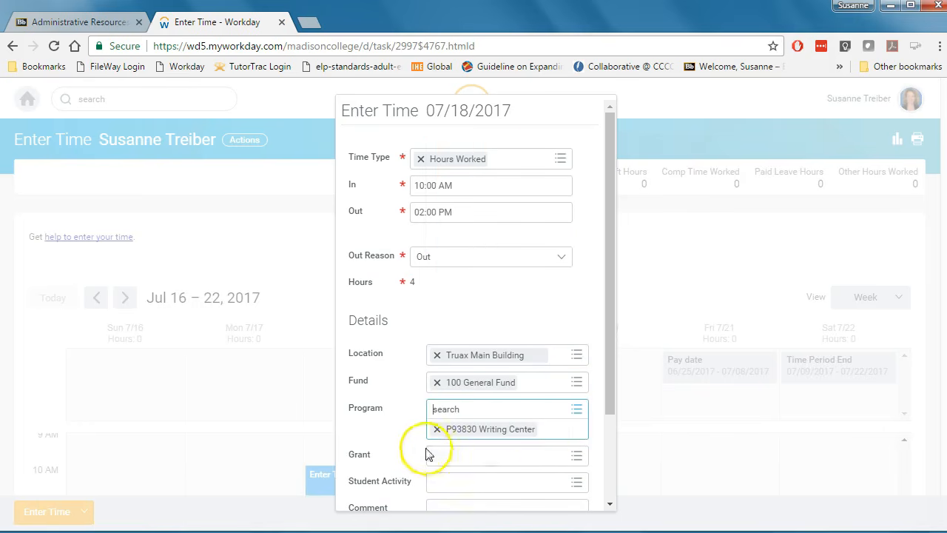
pyautogui.press('Tab')
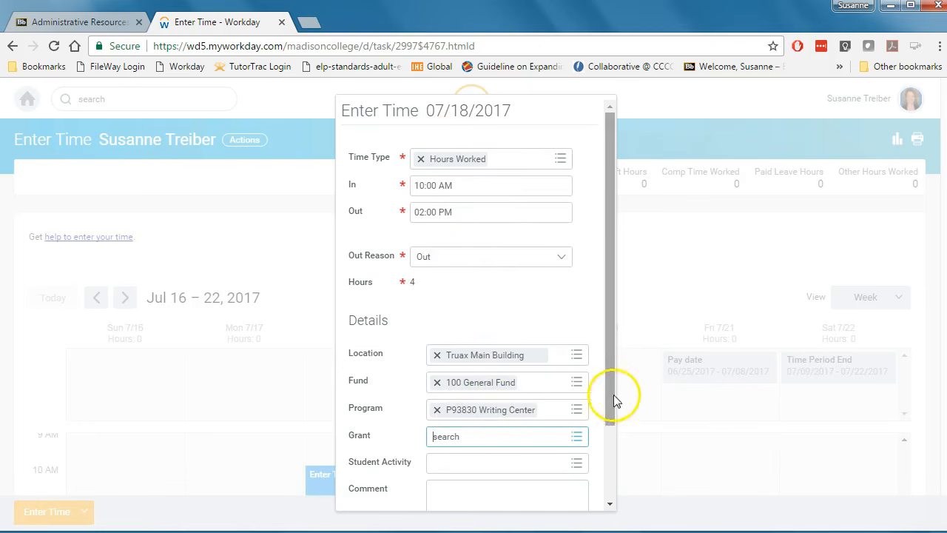
# Leave Grant and Comment empty and save the time entry.
pyautogui.moveTo(609, 396); pyautogui.dragTo(608, 439)
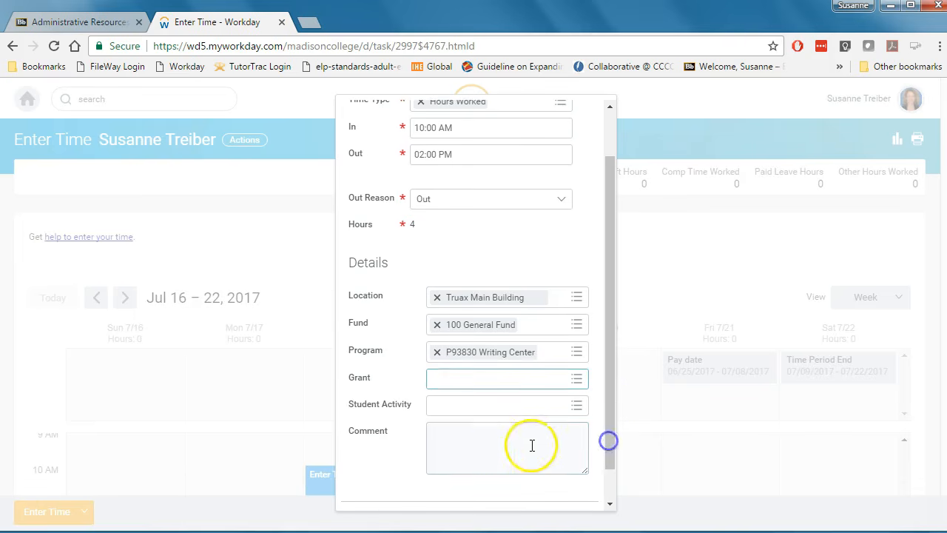
pyautogui.click(443, 439)
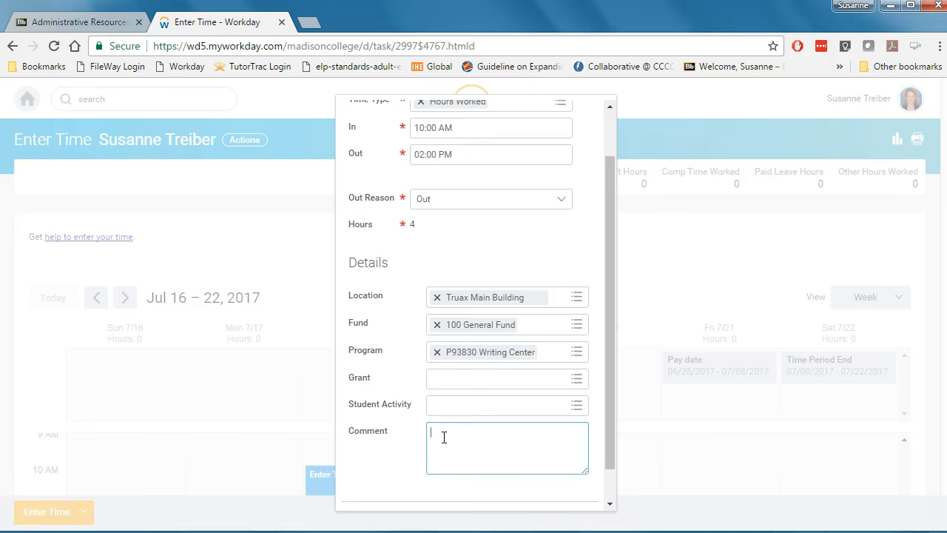
pyautogui.click(609, 503)
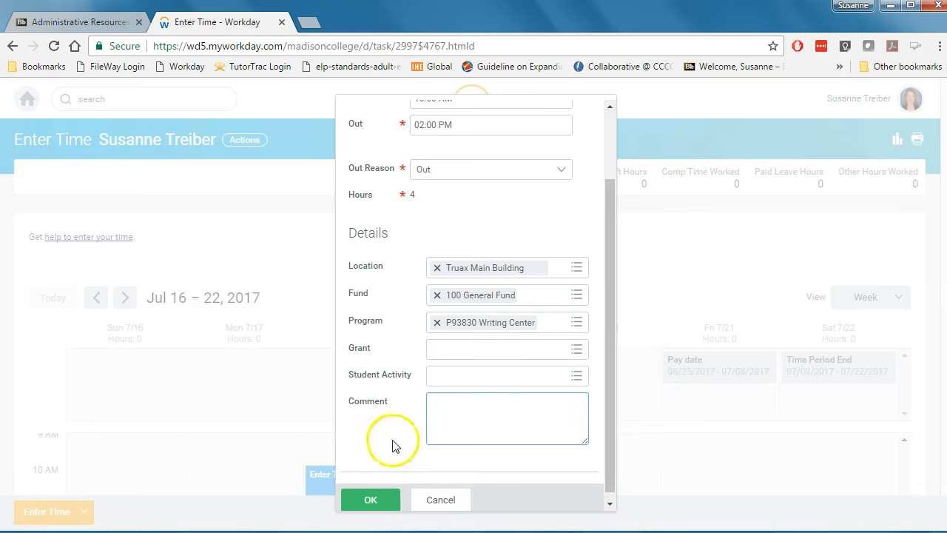
pyautogui.click(372, 500)
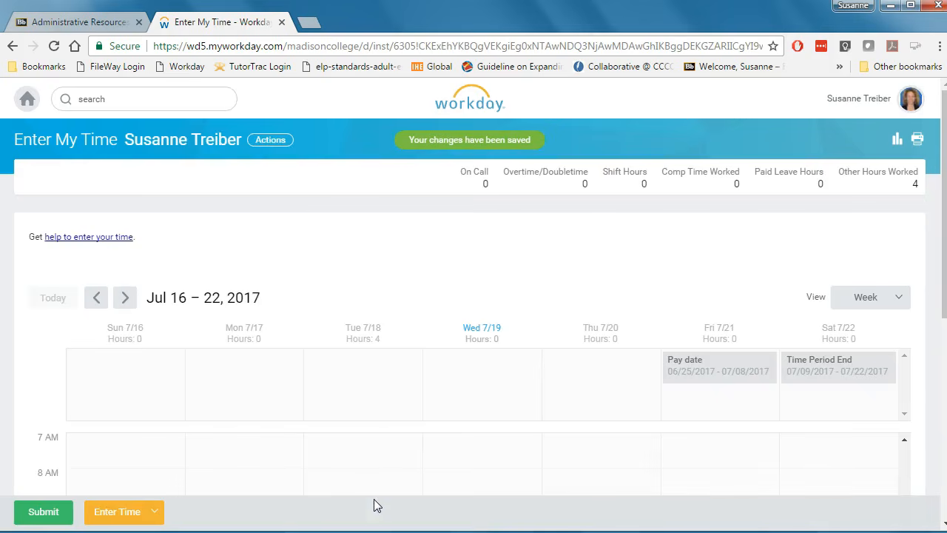
# Submit the week's time for approval and confirm the submission.
pyautogui.scroll(-2, 458, 399)
pyautogui.scroll(-2, 459, 400)
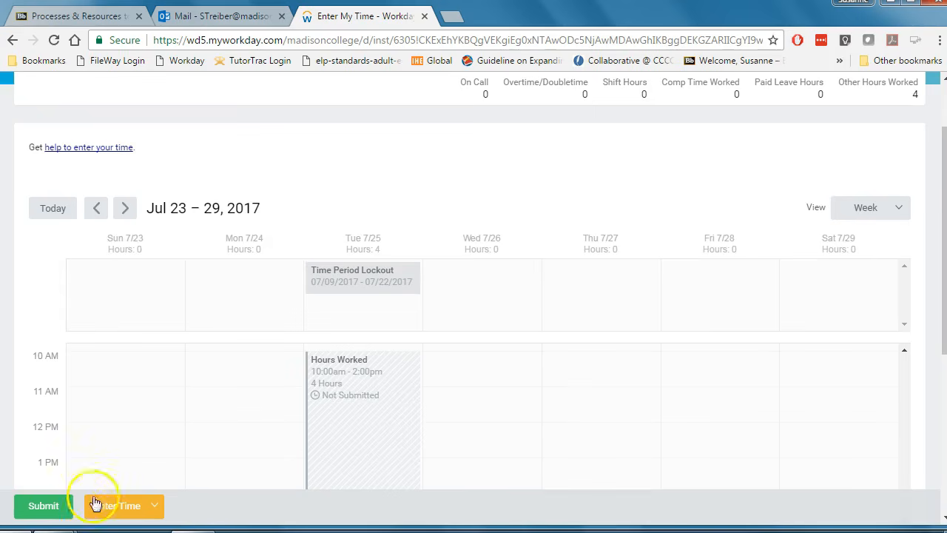
pyautogui.click(53, 519)
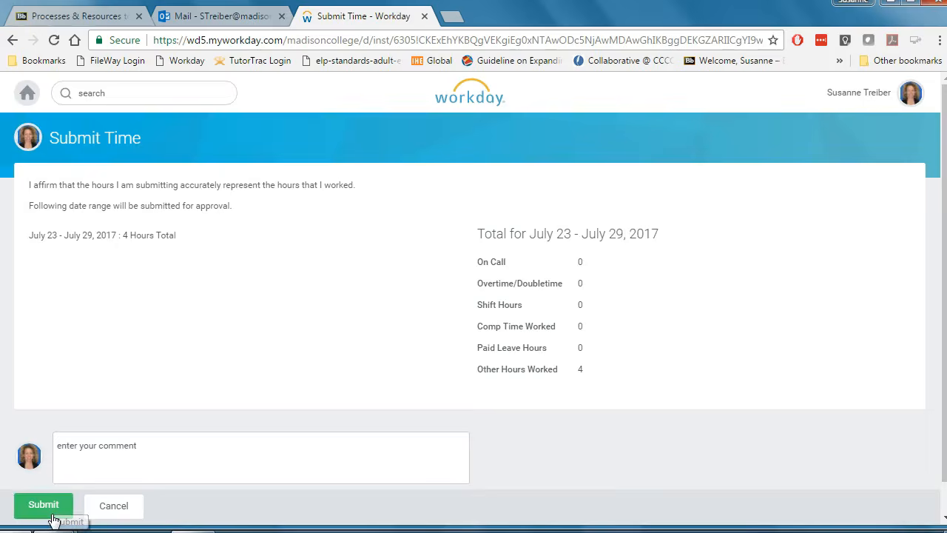
pyautogui.click(53, 517)
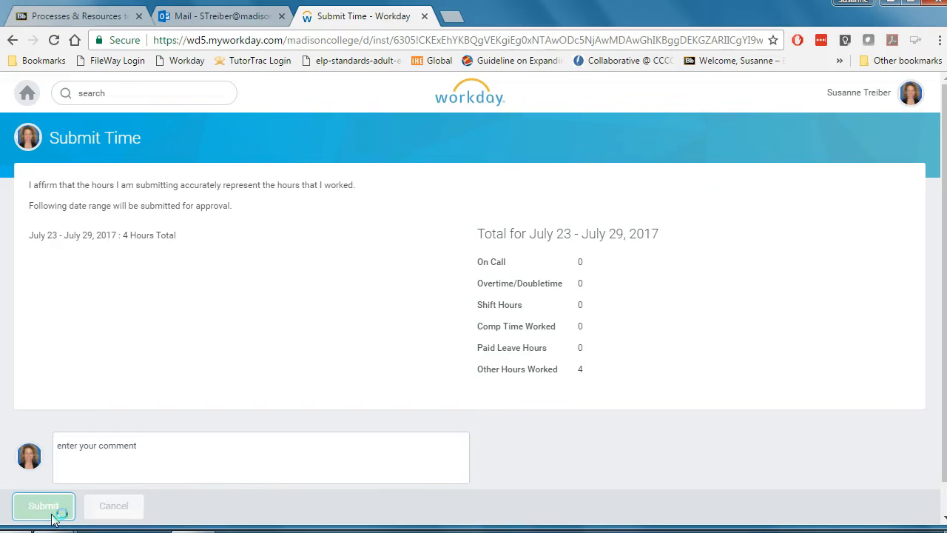
pyautogui.click(51, 518)
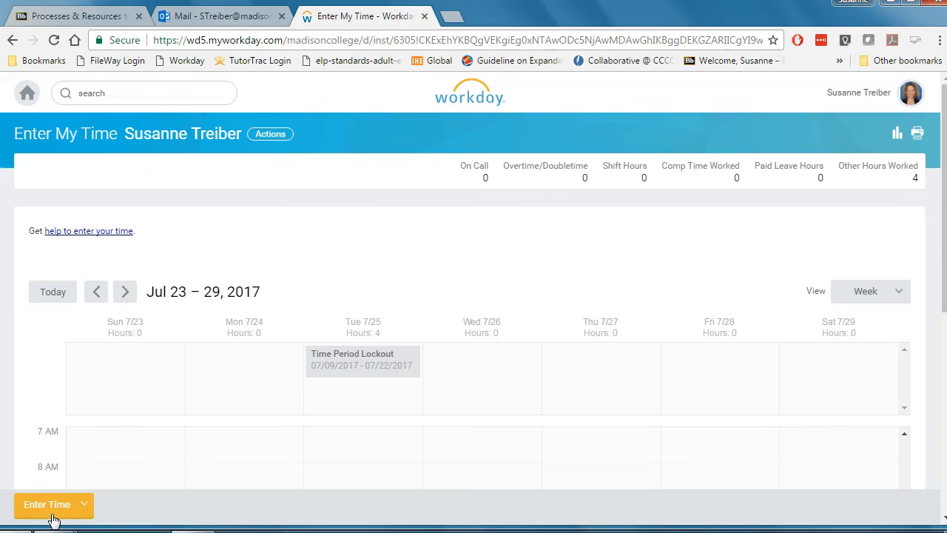
# Open the submitted Tuesday 7/18 entry, change its Out time to 03:00 PM, and save it.
pyautogui.click(44, 507)
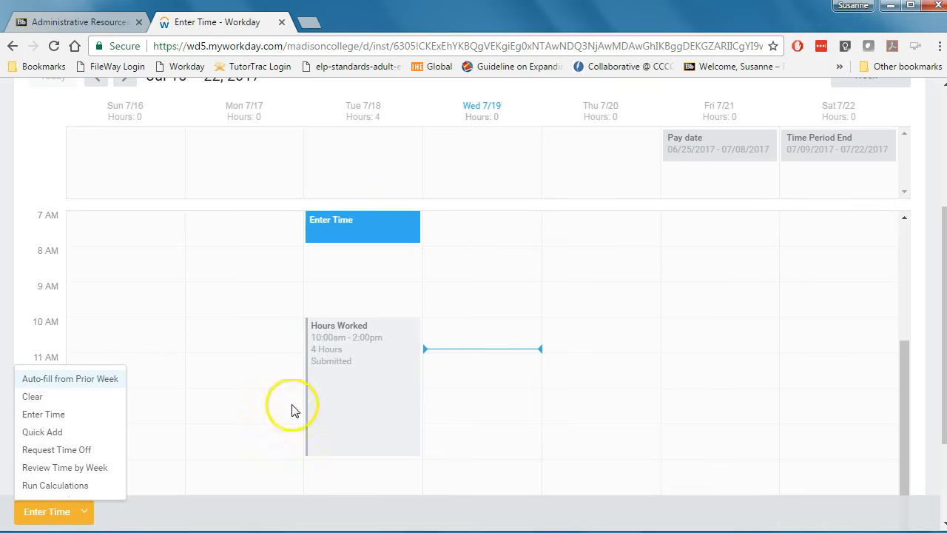
pyautogui.click(337, 351)
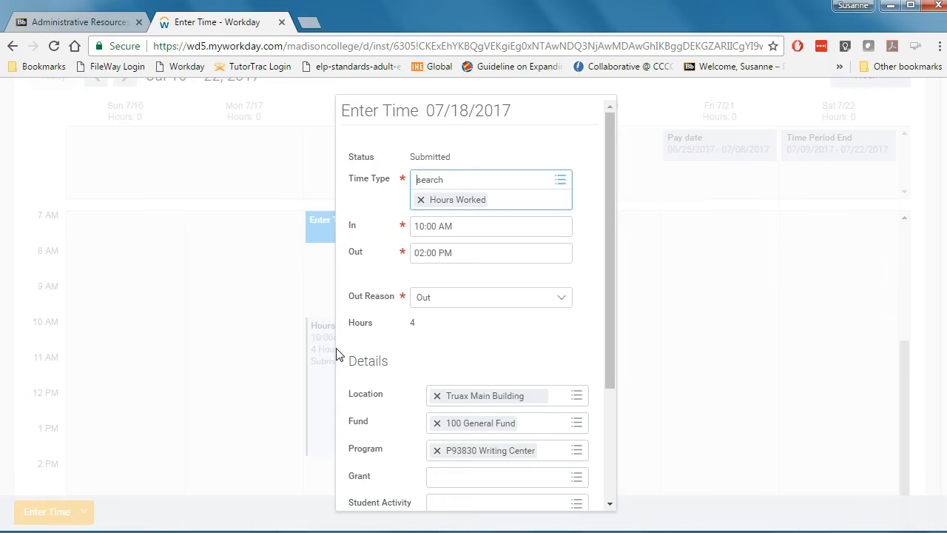
pyautogui.click(422, 246)
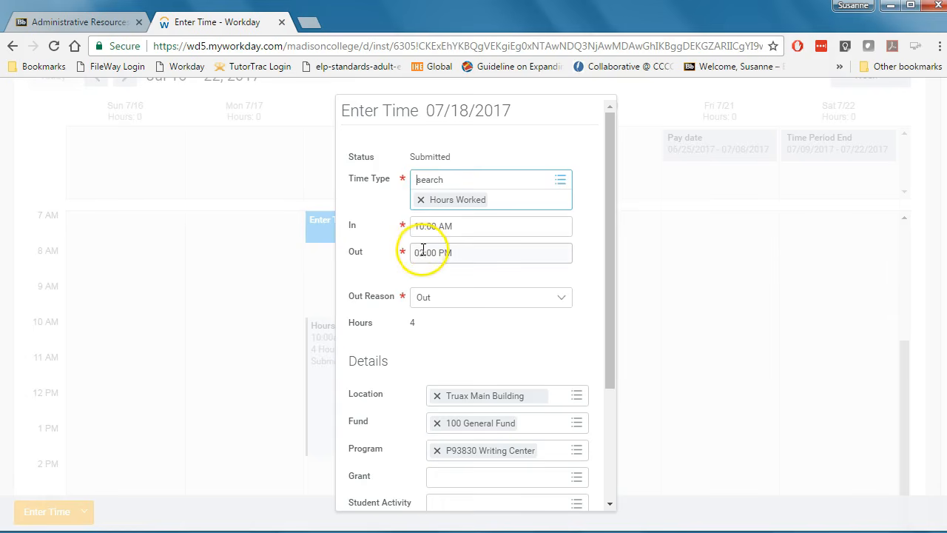
pyautogui.press('BackSpace')
pyautogui.write('3')
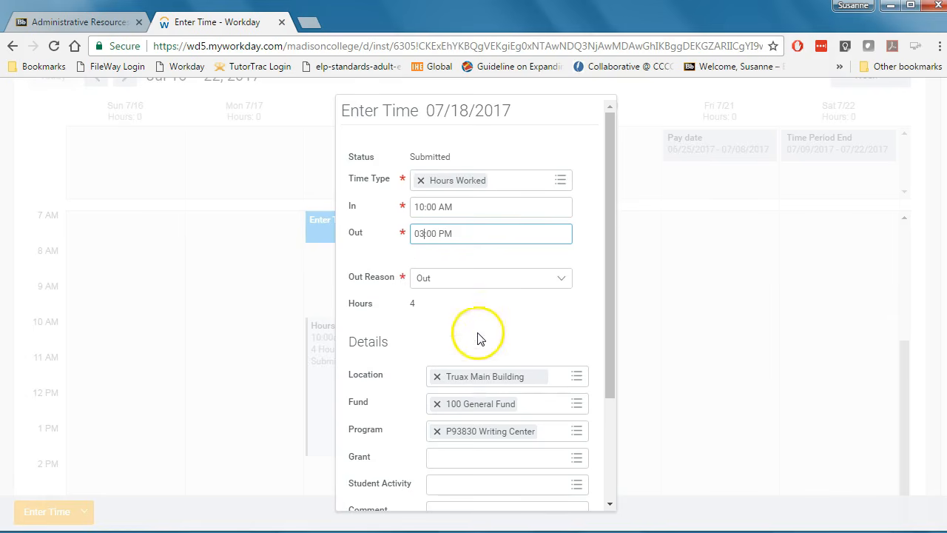
pyautogui.scroll(-3, 477, 334)
pyautogui.click(374, 492)
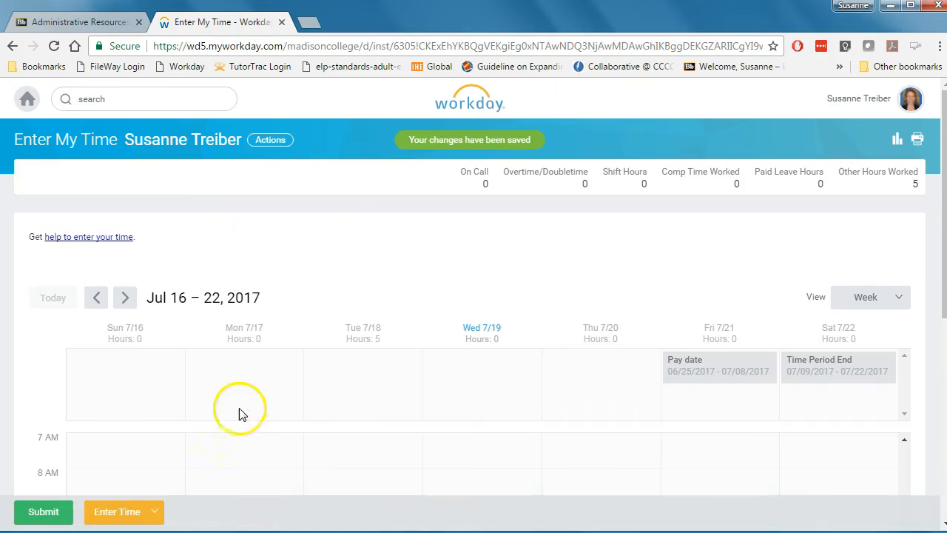
# Resubmit the week's corrected time for approval and confirm the submission.
pyautogui.click(44, 511)
pyautogui.click(44, 511)
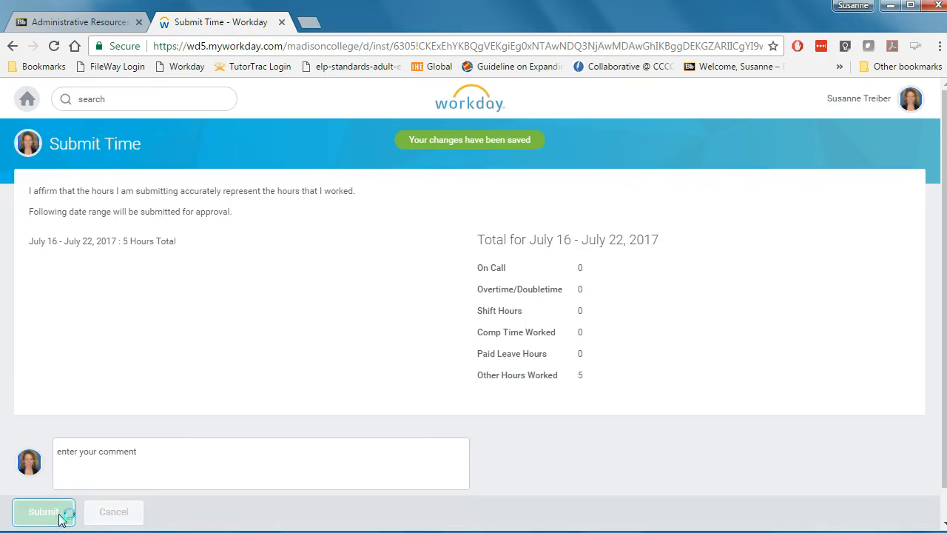
pyautogui.click(59, 516)
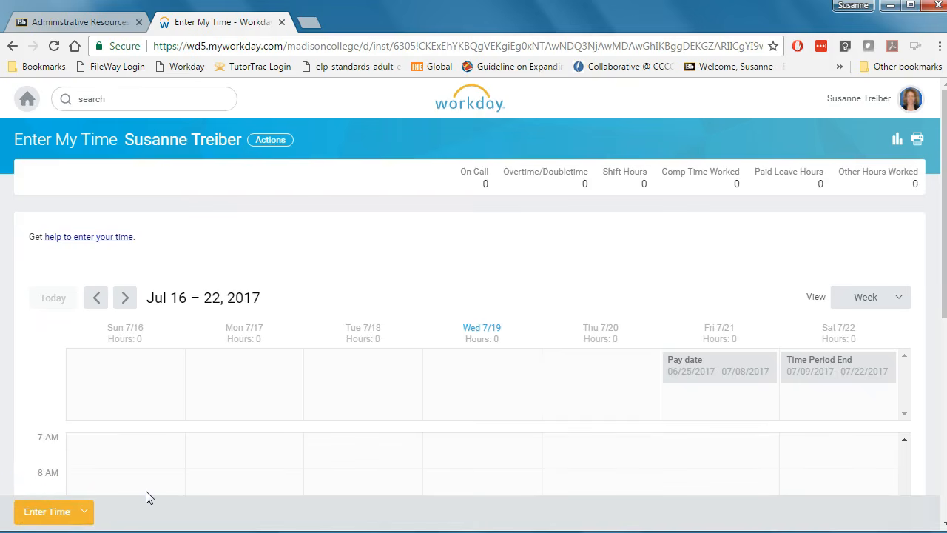
# Auto-fill this week from the prior week 07/09/2017 - 07/15/2017, also copying details and comments.
pyautogui.click(55, 516)
pyautogui.click(56, 519)
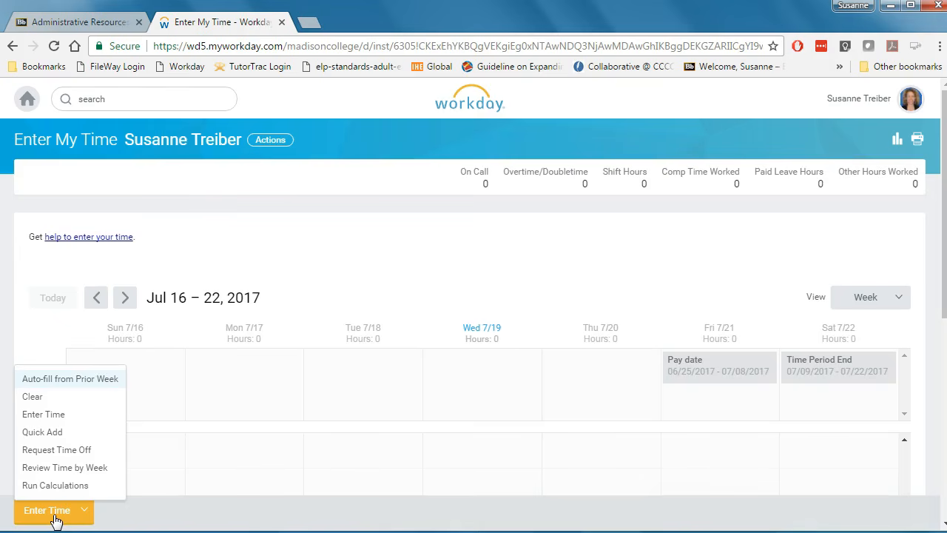
pyautogui.click(89, 375)
pyautogui.click(85, 378)
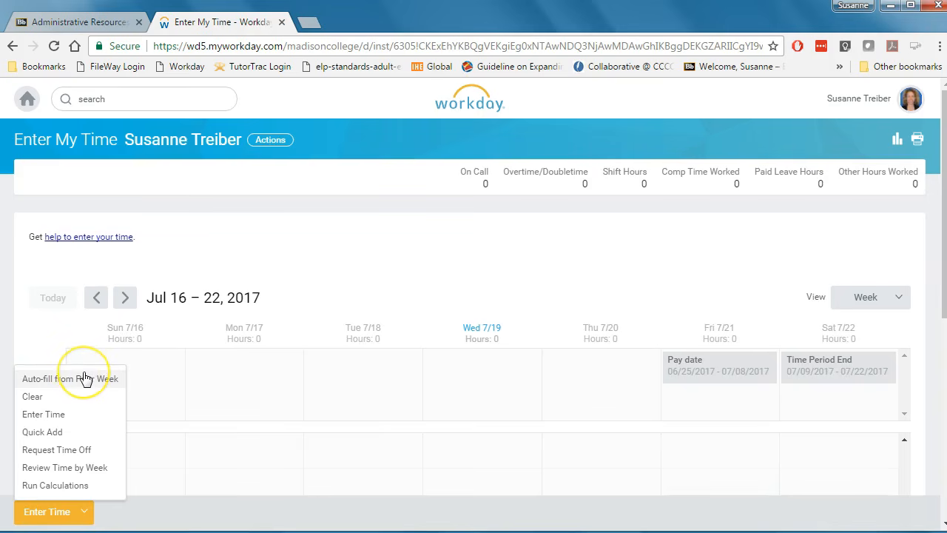
pyautogui.click(84, 378)
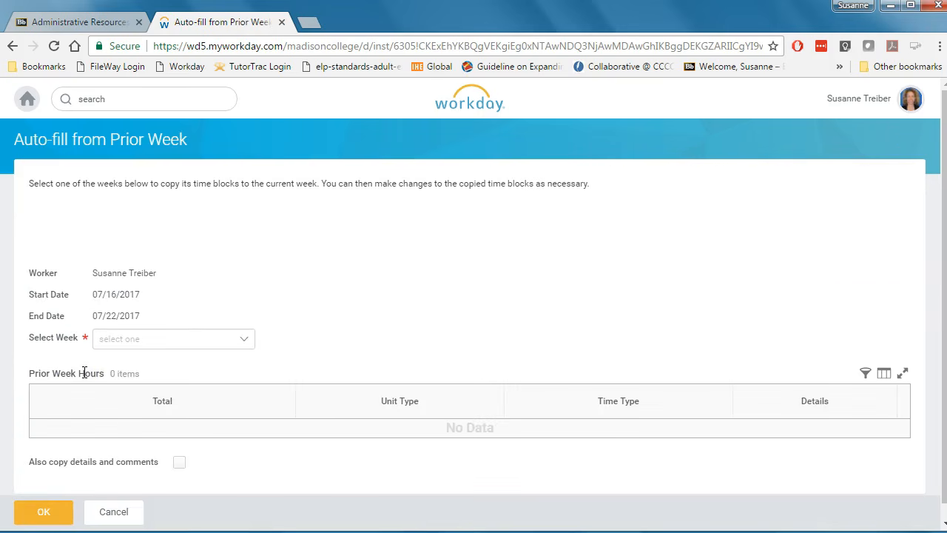
pyautogui.click(240, 337)
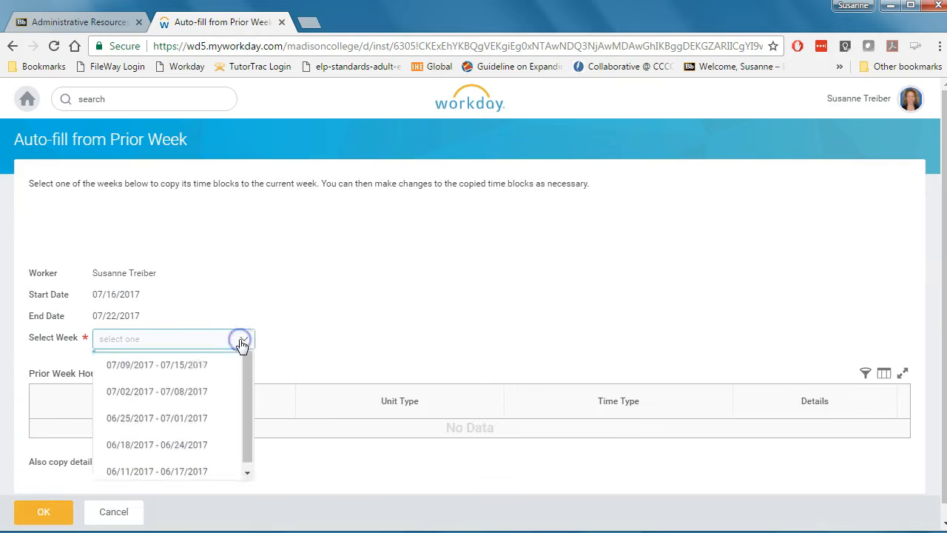
pyautogui.click(180, 392)
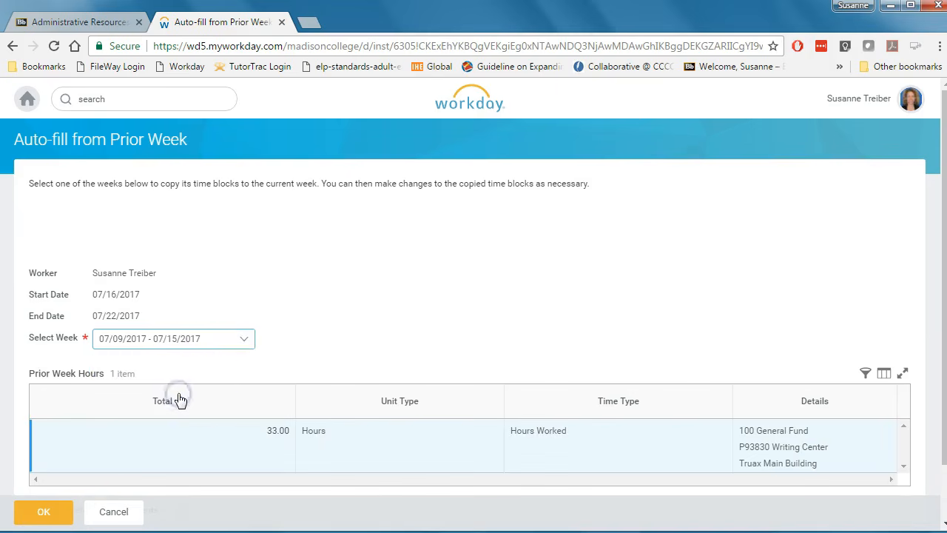
pyautogui.scroll(-2, 341, 321)
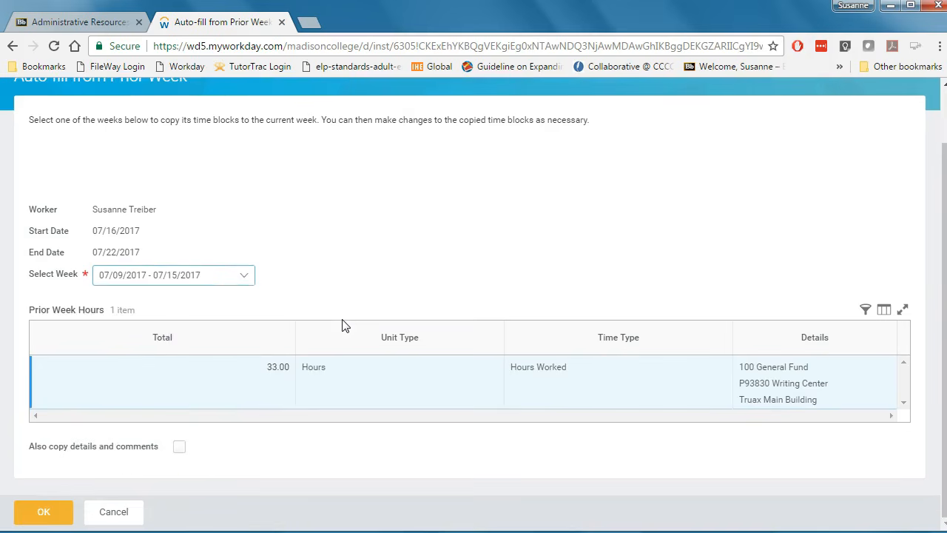
pyautogui.click(180, 448)
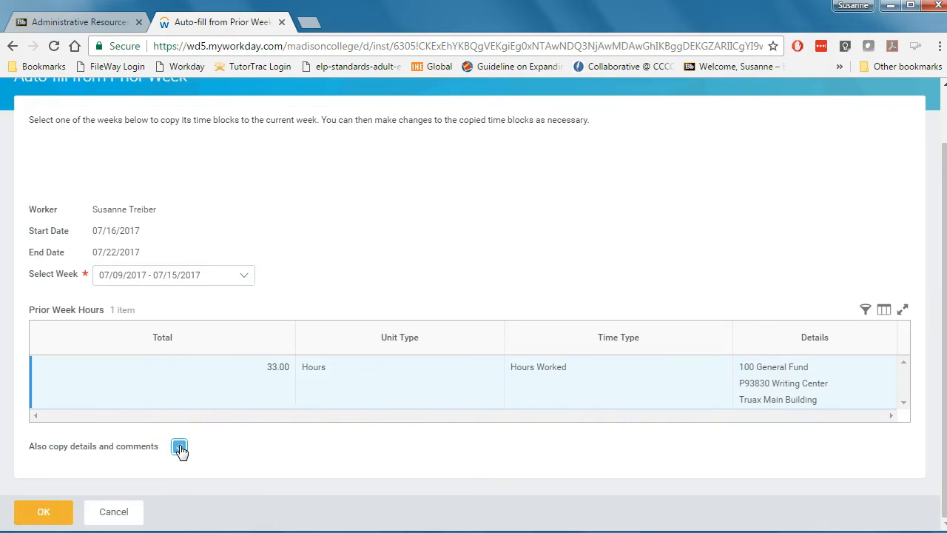
pyautogui.click(49, 514)
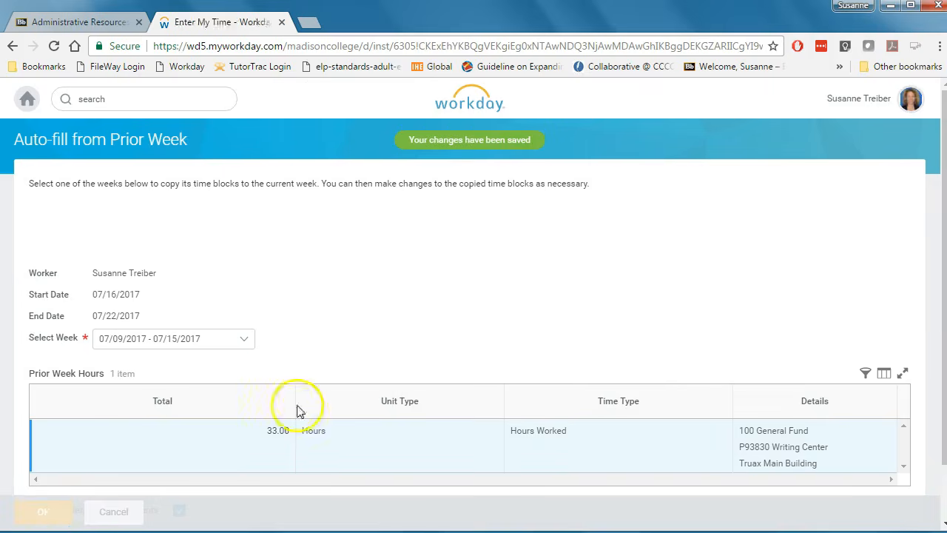
# Open the auto-filled Monday 7/17 entry to review its times and details, then close it.
pyautogui.scroll(-4, 540, 328)
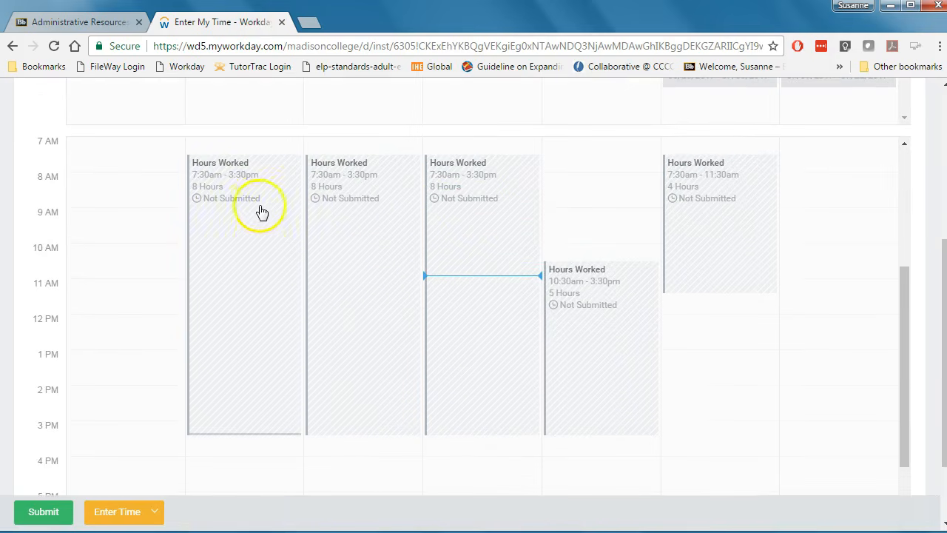
pyautogui.click(226, 190)
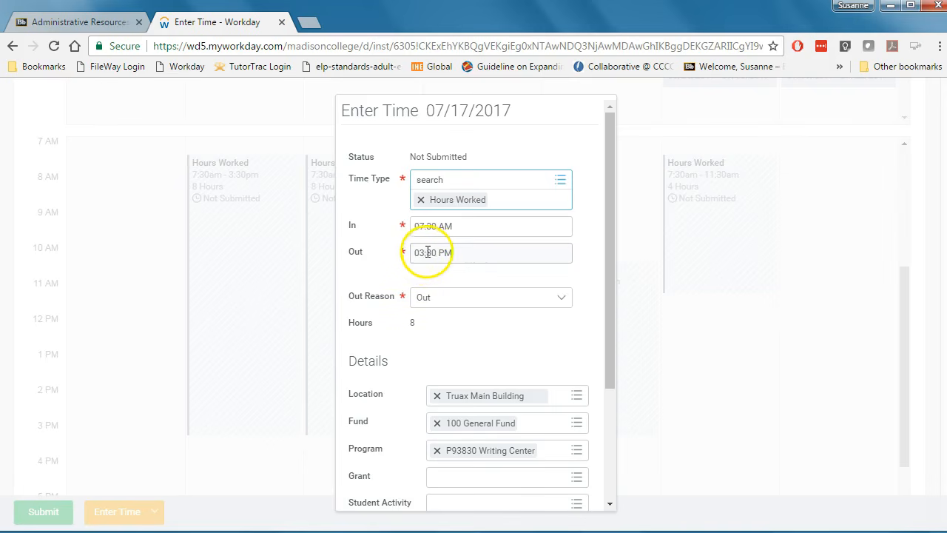
pyautogui.click(423, 252)
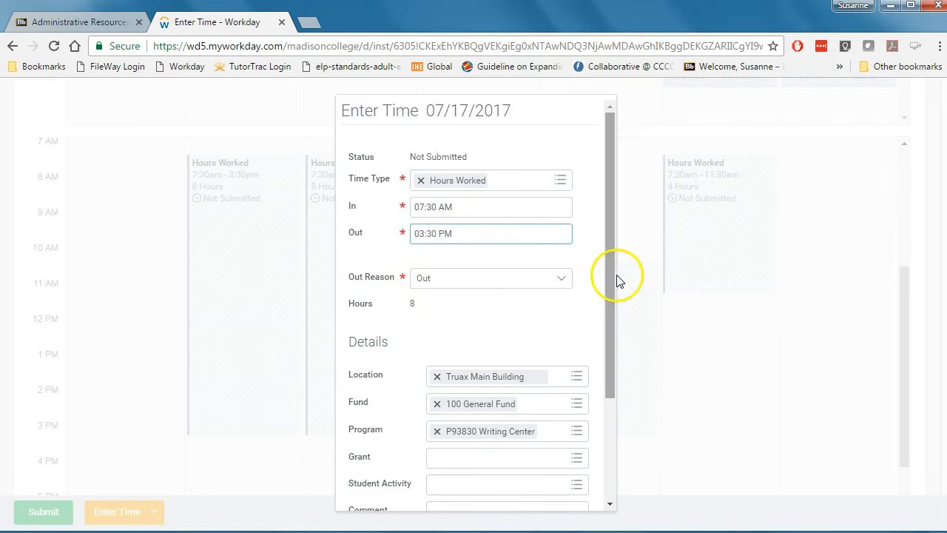
pyautogui.moveTo(610, 276); pyautogui.dragTo(598, 401)
pyautogui.click(372, 493)
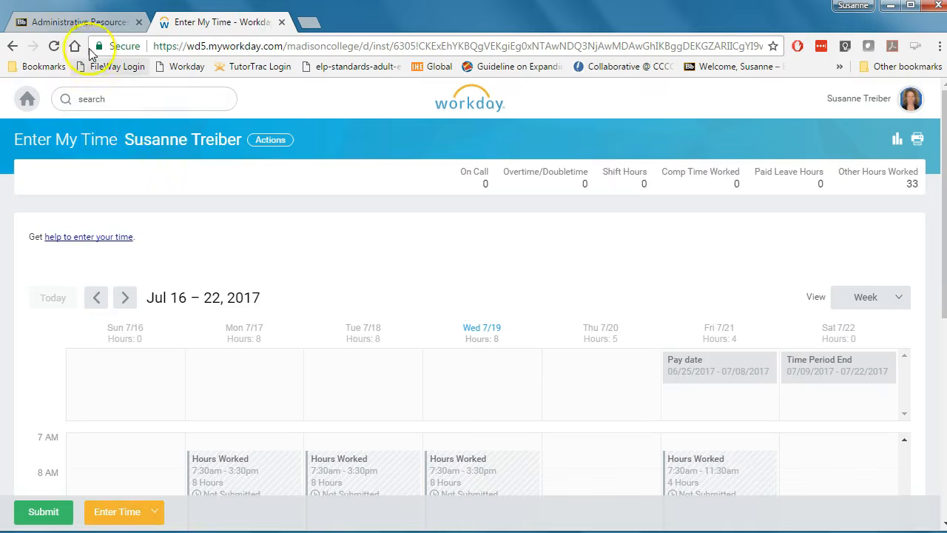
# Switch to the Administrative Resources course tab and browse down to the Workday Guides folder.
pyautogui.click(80, 22)
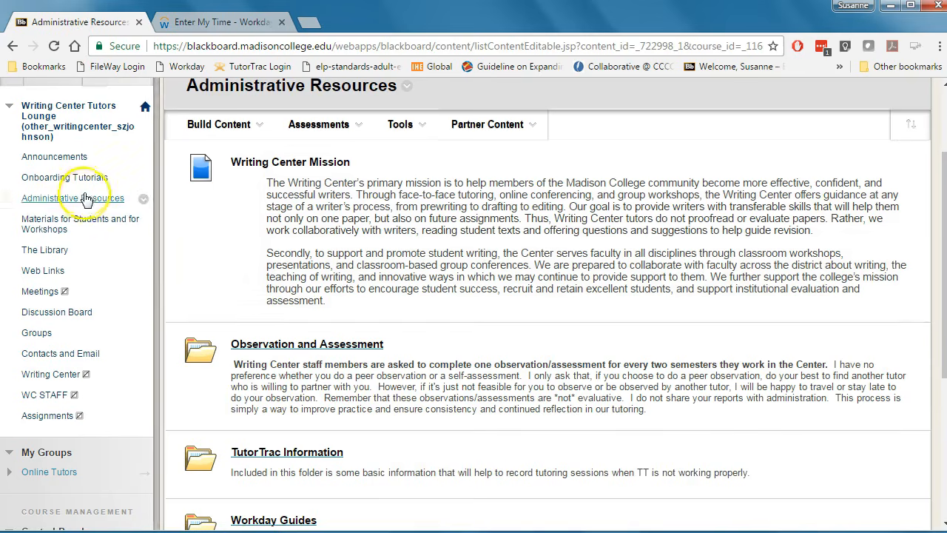
pyautogui.scroll(-4, 281, 252)
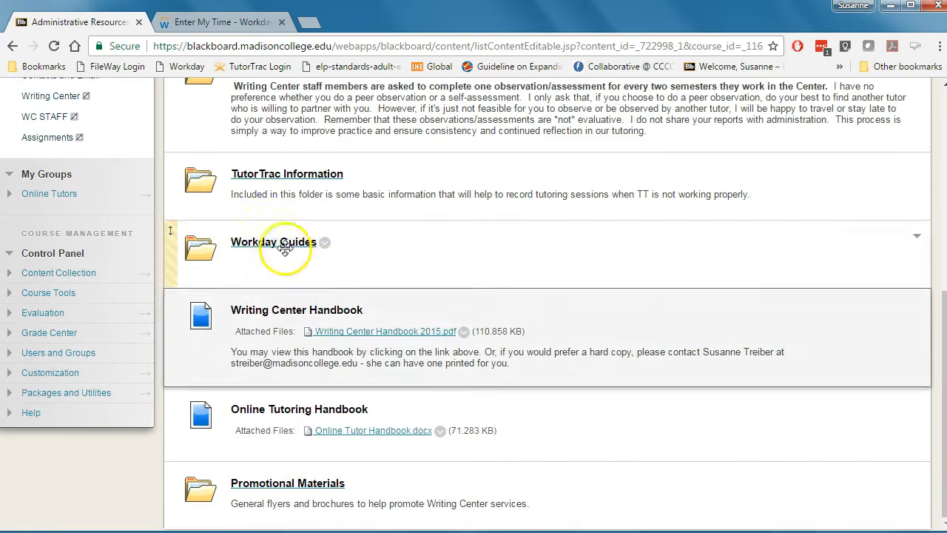